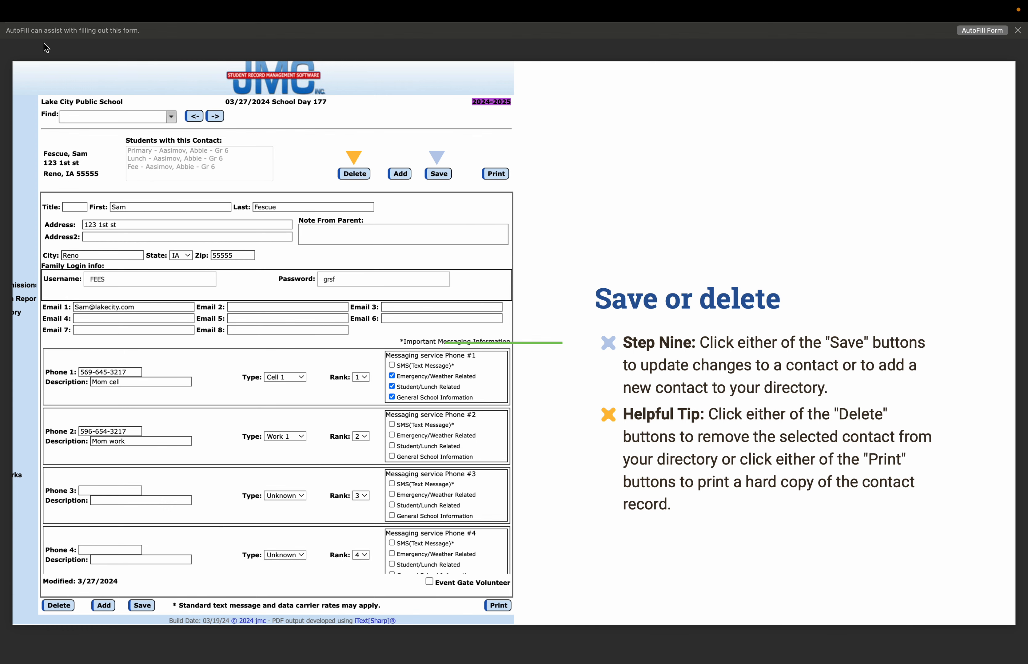
Advance the slideshow to slide 31, the live look at attaching a contact to a student
{"action": "key", "text": "Right"}
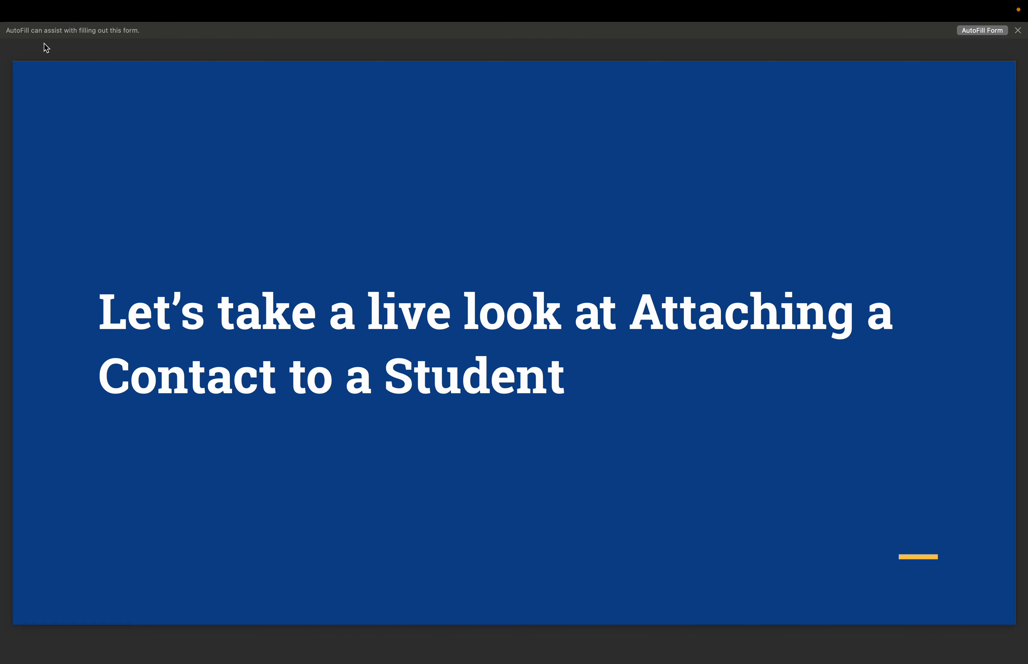
{"action": "key", "text": "ctrl+Right"}
Open the Edit Contacts page under Attendance > Contacts
{"action": "mouse_move", "coordinate": [10, 1]}
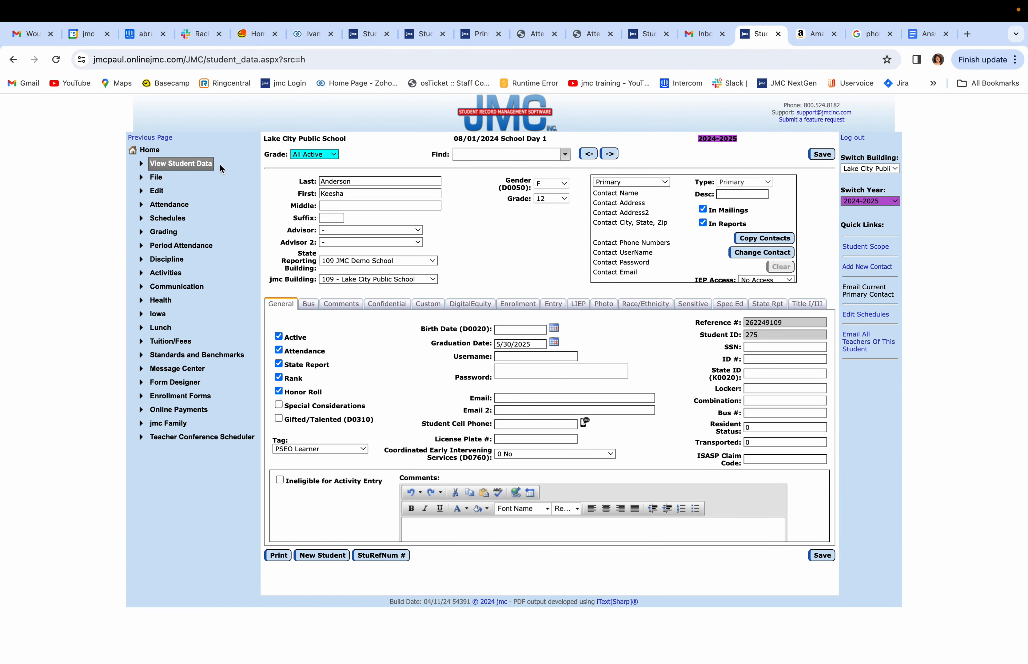
{"action": "left_click", "coordinate": [160, 206]}
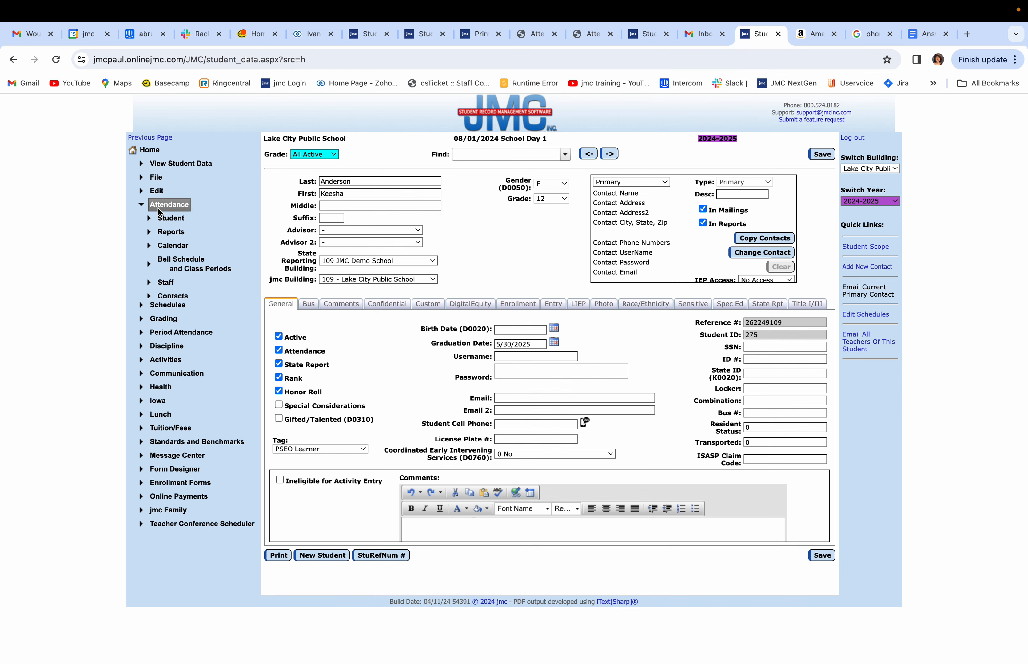
{"action": "left_click", "coordinate": [164, 296]}
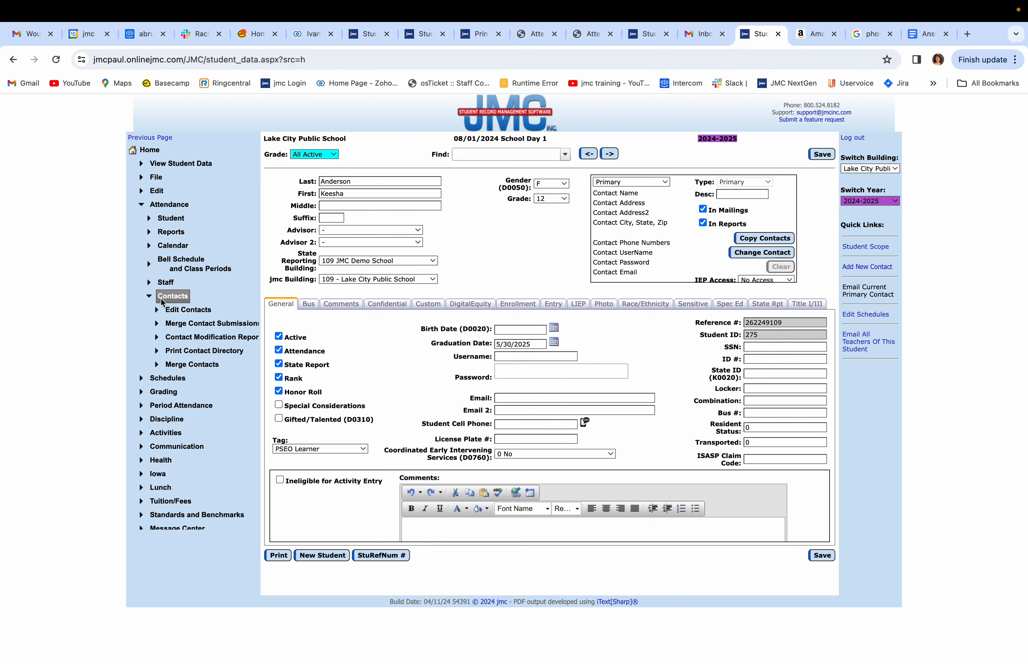
{"action": "left_click", "coordinate": [182, 308]}
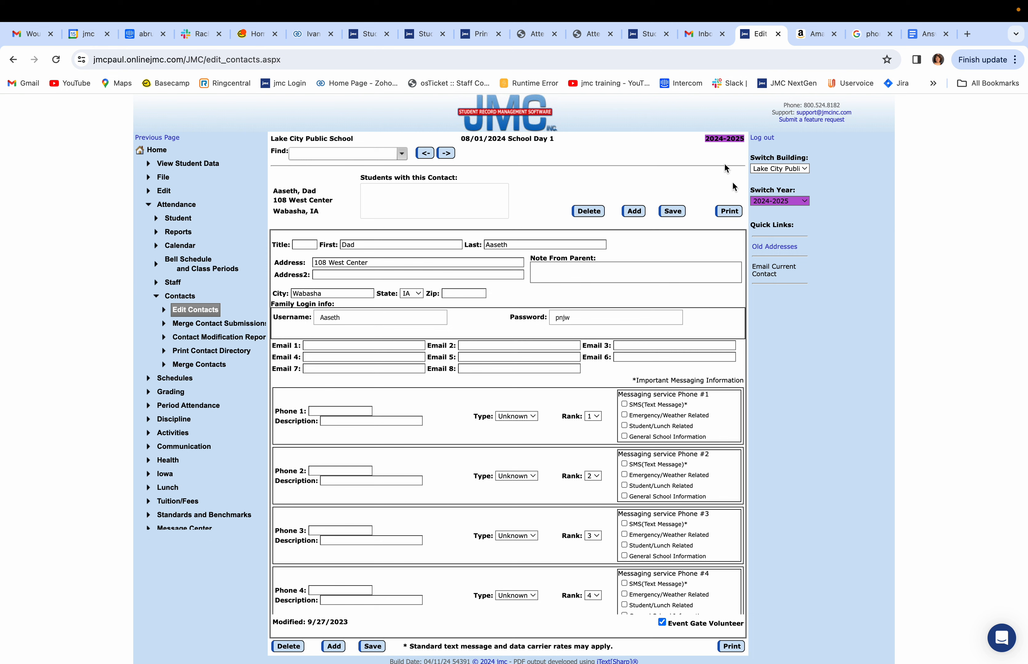
Enter the contact's Email 1, Phone 1 number, and the phone description 'Dad's work'
{"action": "left_click", "coordinate": [341, 347]}
{"action": "left_click", "coordinate": [321, 409]}
{"action": "type", "text": "507"}
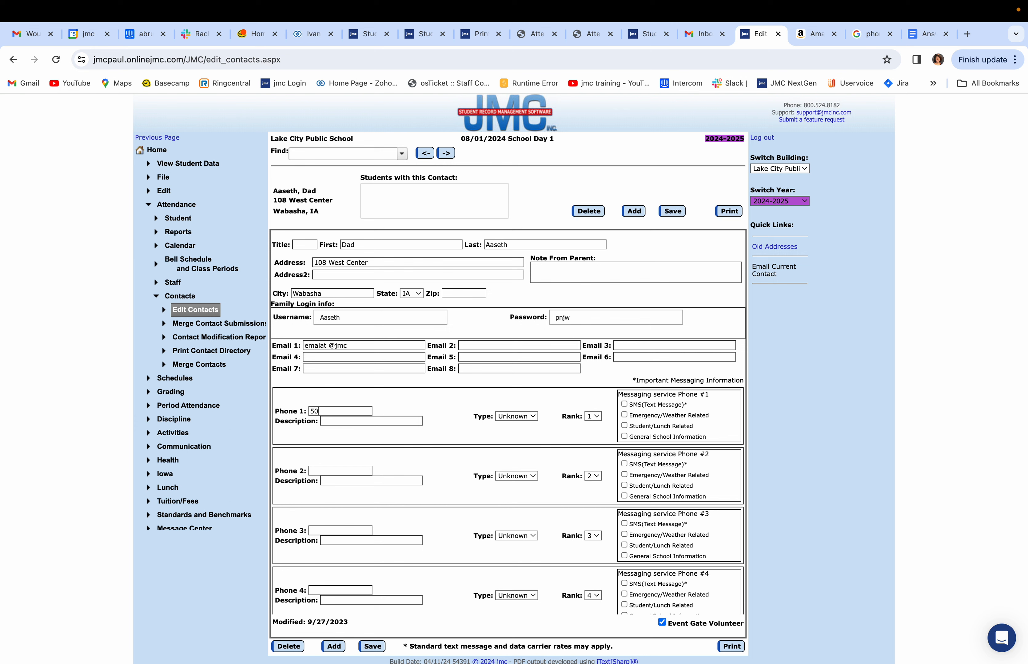
{"action": "type", "text": "507507"}
{"action": "left_click", "coordinate": [368, 422]}
{"action": "type", "text": "Dad's work"}
{"action": "left_click", "coordinate": [319, 471]}
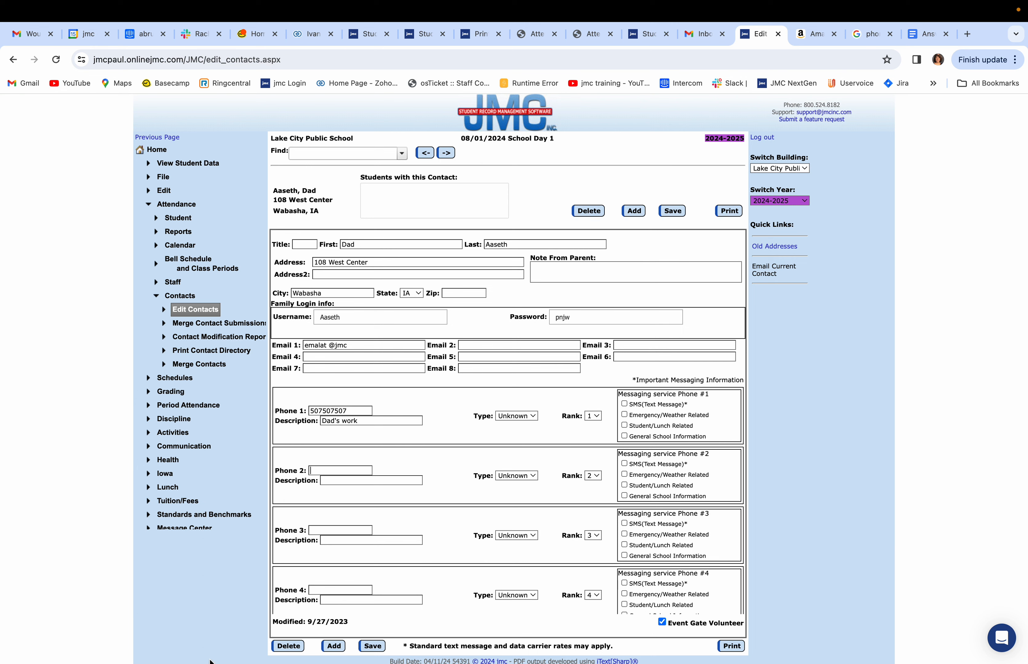
Try saving, dismiss the 'Enter a valid email address' alert, and delete the Email 1 entry
{"action": "left_click", "coordinate": [374, 648]}
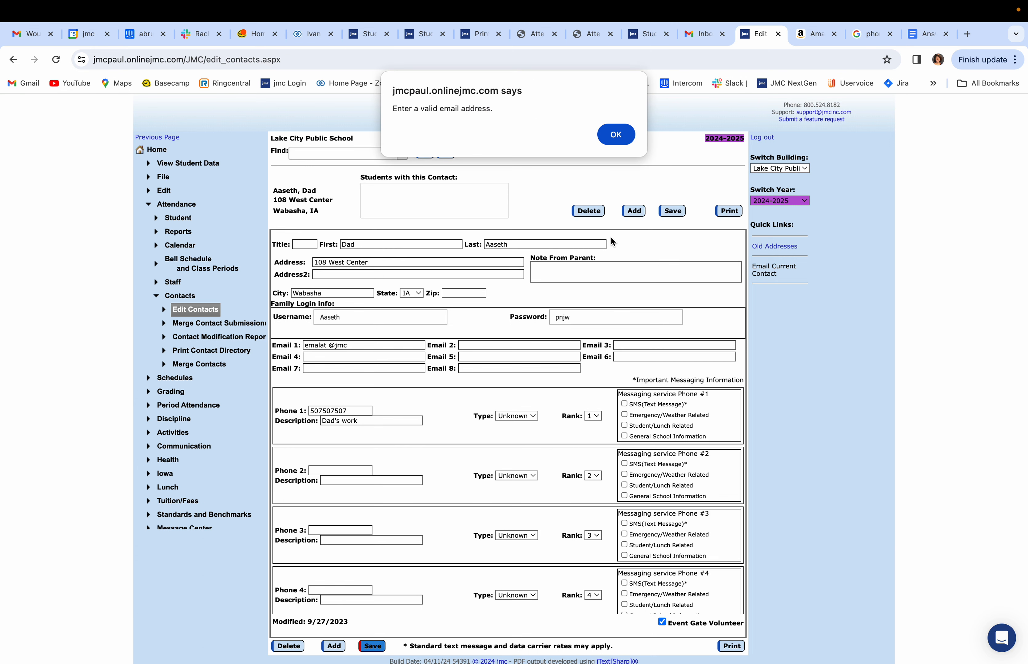
{"action": "left_click", "coordinate": [634, 131]}
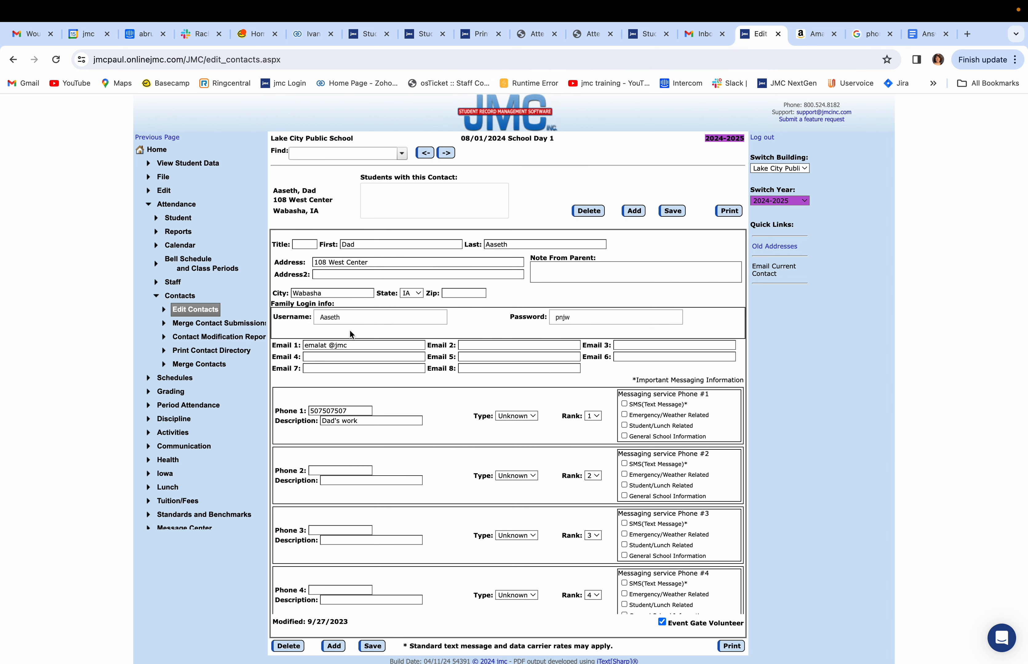
{"action": "left_click_drag", "start_coordinate": [354, 346], "coordinate": [280, 347]}
{"action": "key", "text": "BackSpace"}
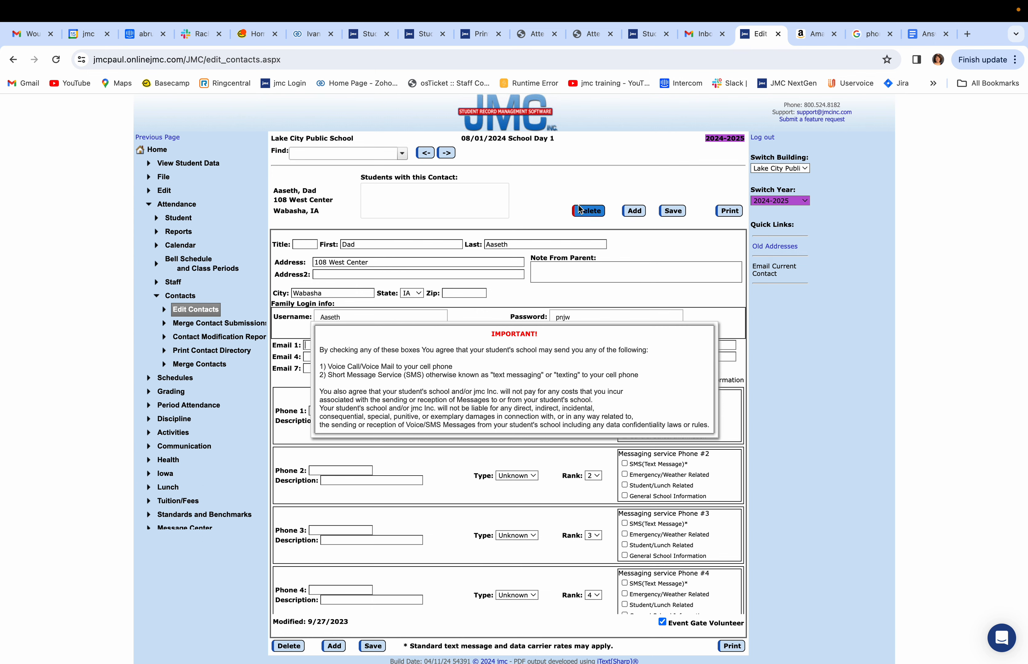
{"action": "scroll", "coordinate": [833, 479], "scroll_direction": "down", "scroll_amount": 1}
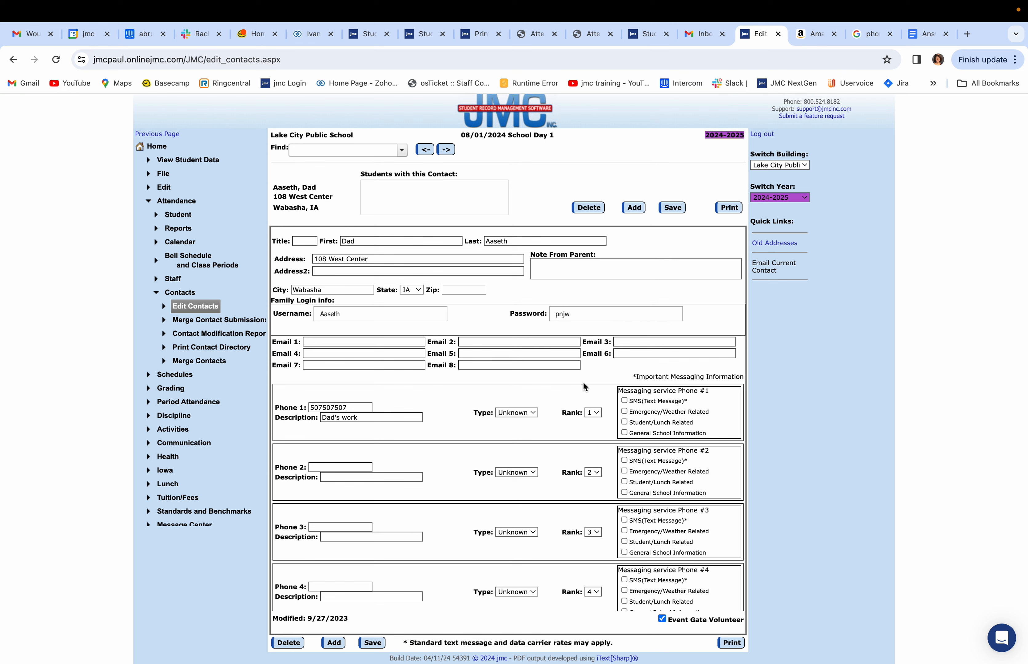
Start a new contact and enter both parents' first names in the First field
{"action": "left_click", "coordinate": [642, 207]}
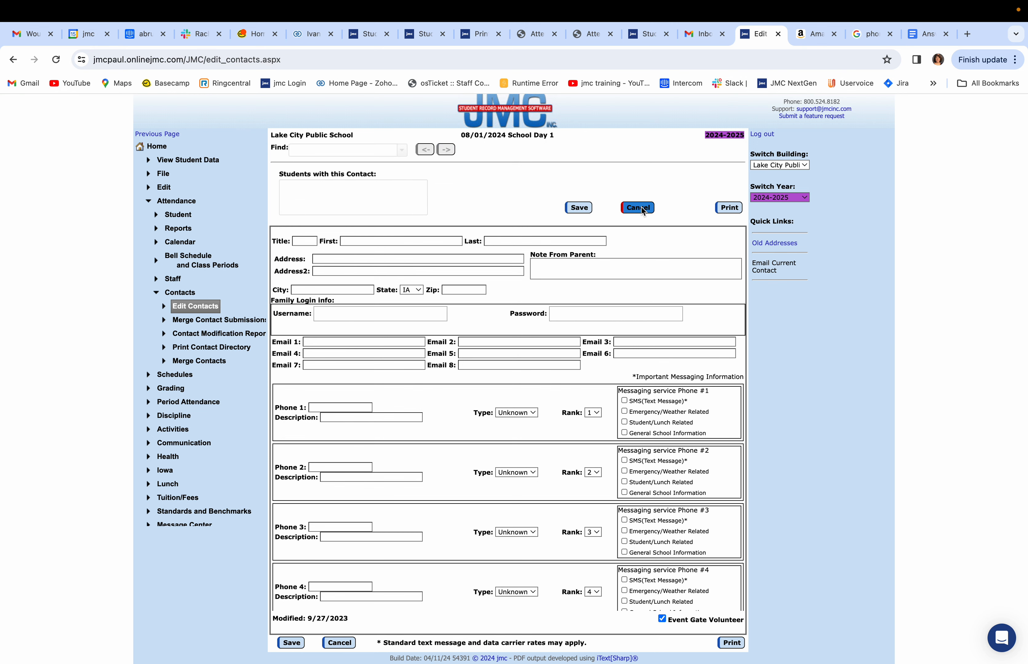
{"action": "left_click", "coordinate": [351, 242]}
{"action": "left_click", "coordinate": [377, 243]}
{"action": "type", "text": "& Chris"}
Fill in the family login username and the saved password suggestion for the new contact
{"action": "left_click", "coordinate": [351, 313]}
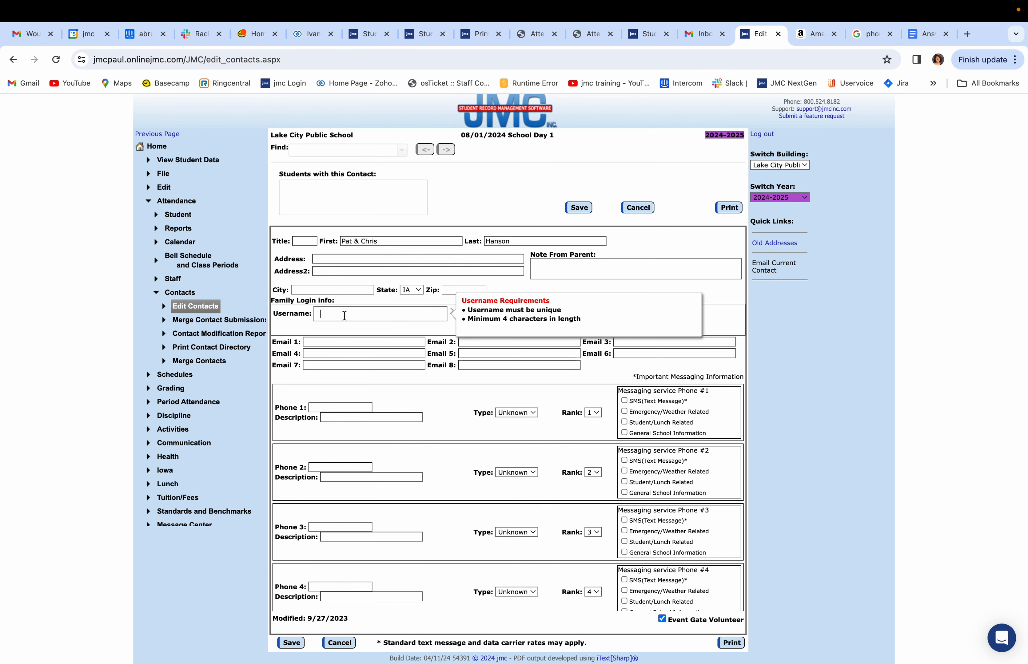
{"action": "type", "text": "Hanson"}
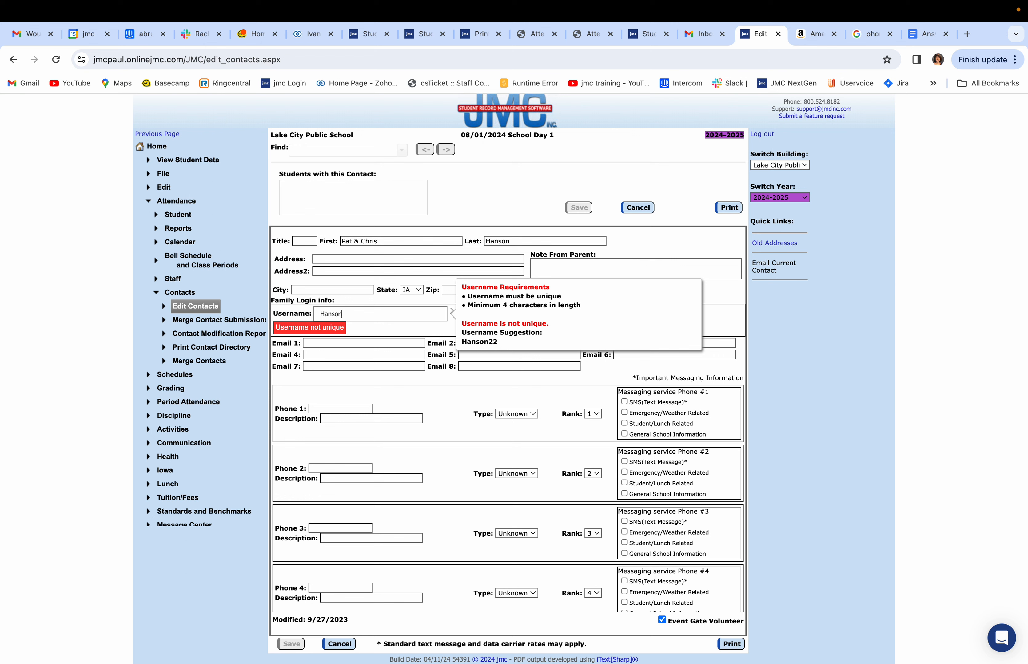
{"action": "left_click", "coordinate": [400, 322]}
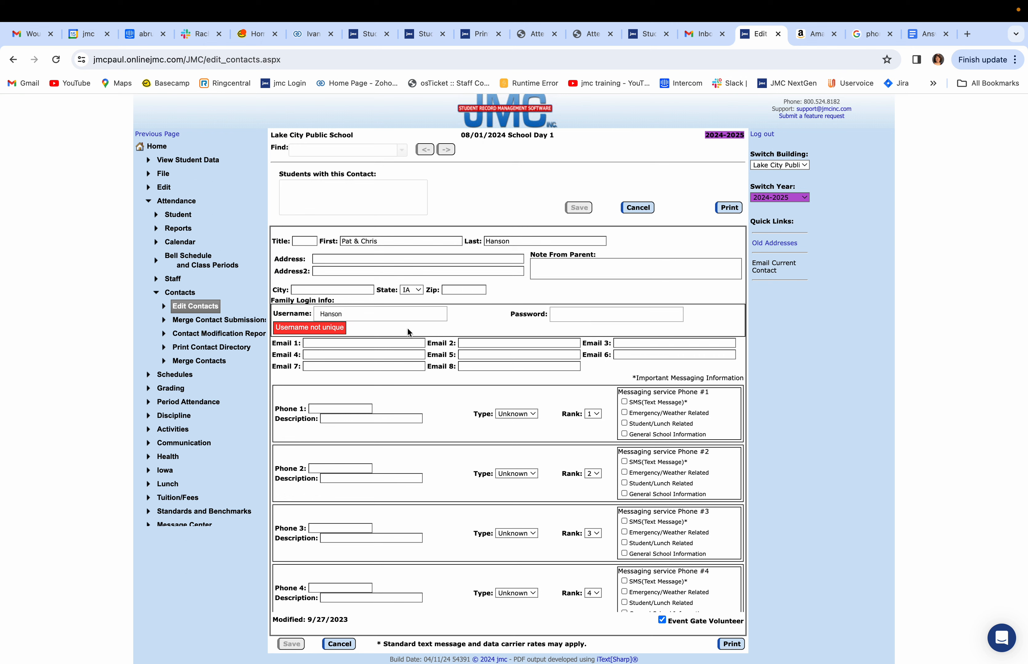
{"action": "left_click", "coordinate": [557, 312]}
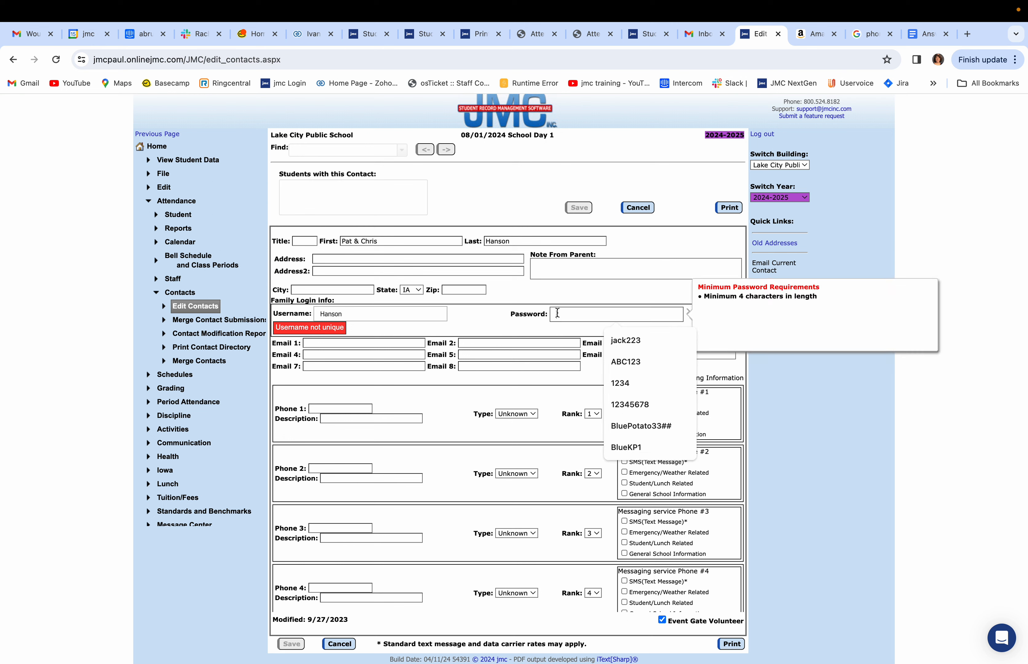
{"action": "type", "text": "A"}
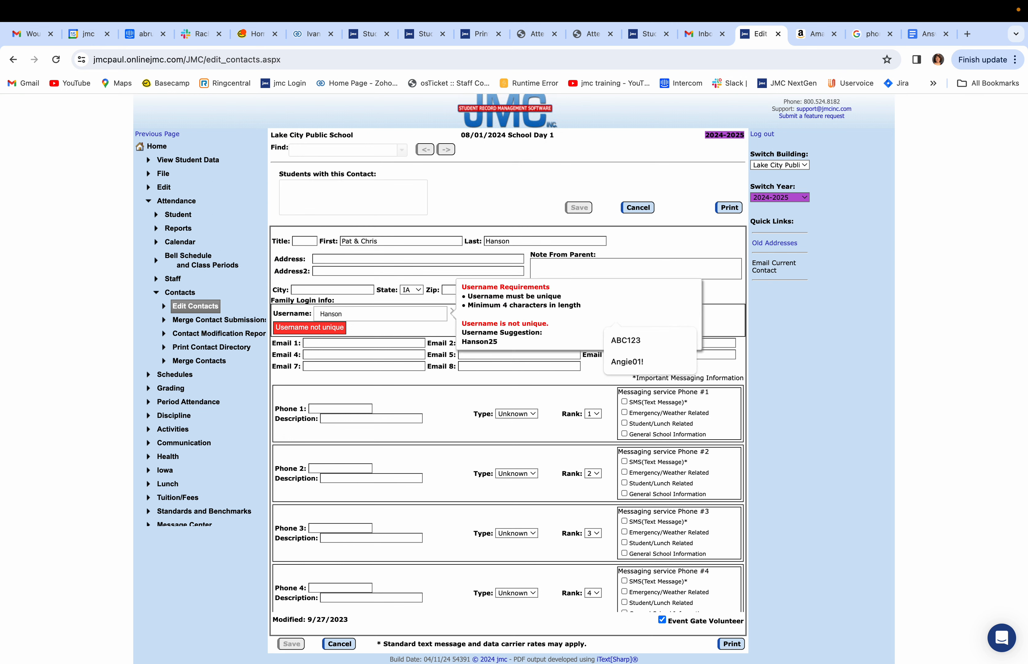
{"action": "type", "text": "B"}
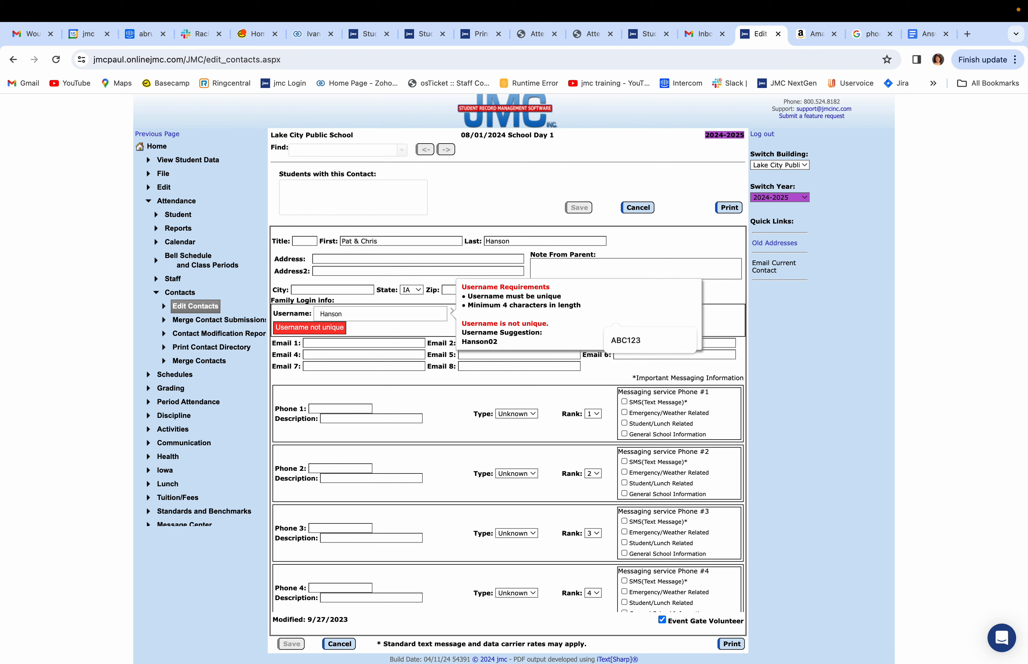
{"action": "type", "text": "C"}
{"action": "left_click", "coordinate": [628, 338]}
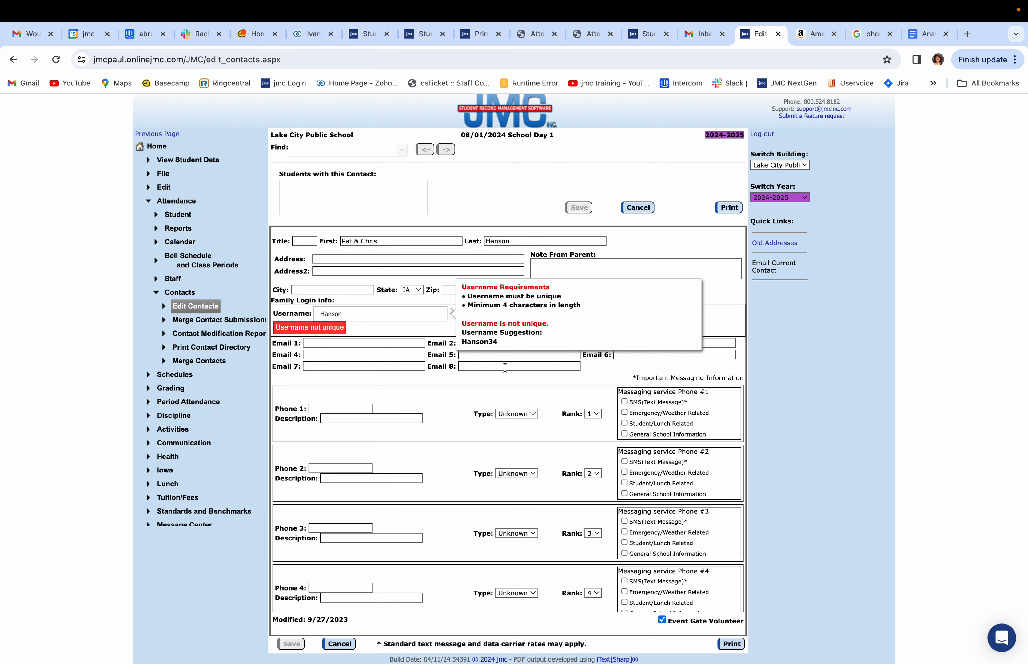
{"action": "left_click", "coordinate": [403, 397]}
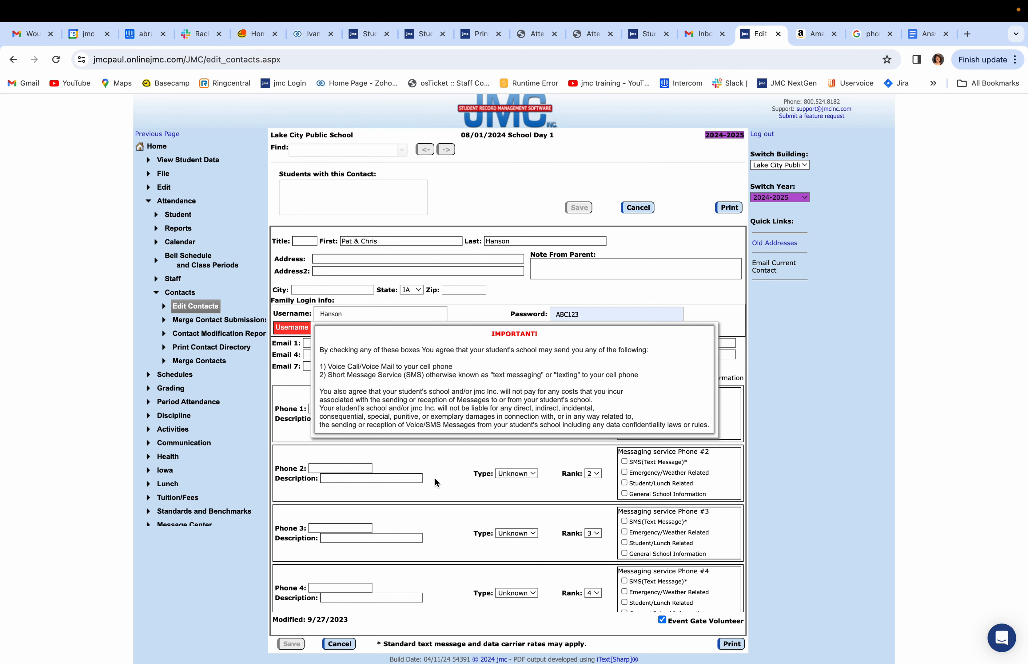
Set the Phone 1 type to Cell 1, then cancel the unsaved new contact
{"action": "left_click", "coordinate": [536, 415]}
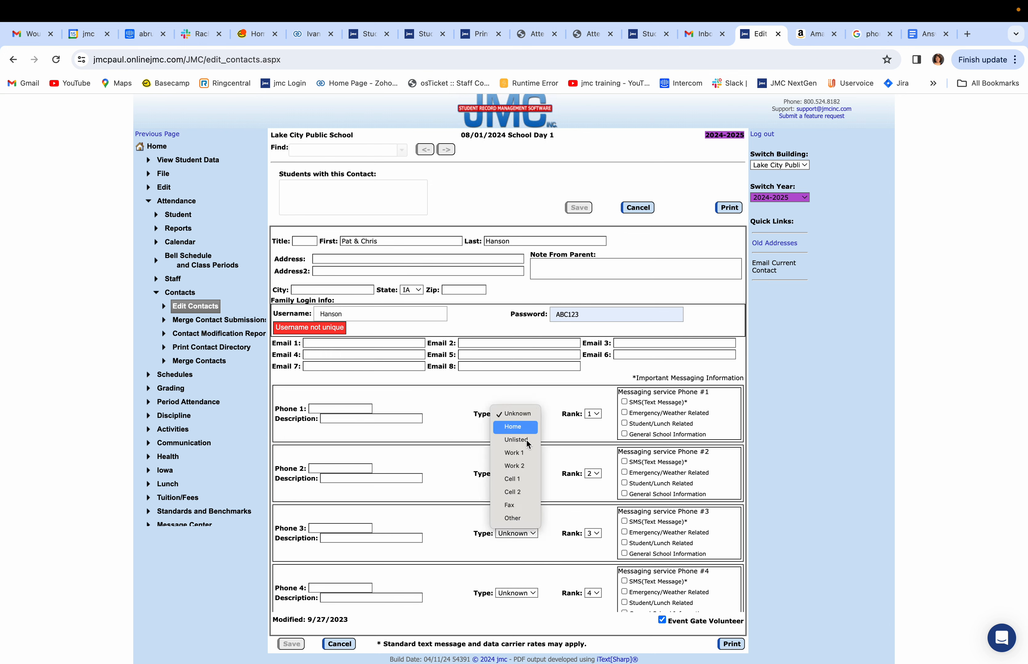
{"action": "left_click", "coordinate": [509, 483]}
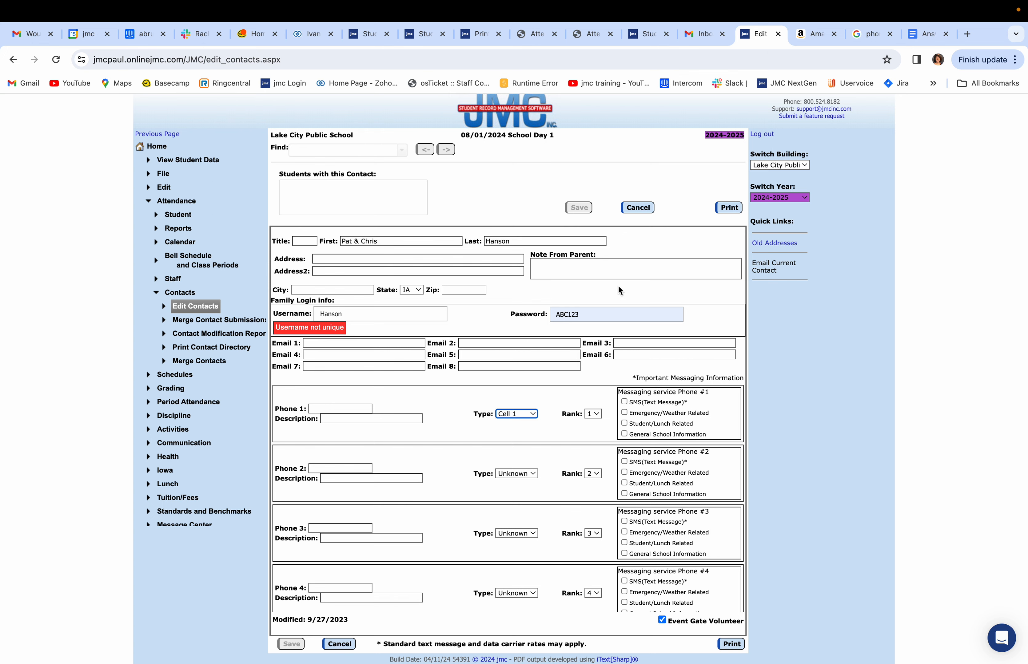
{"action": "left_click", "coordinate": [631, 210]}
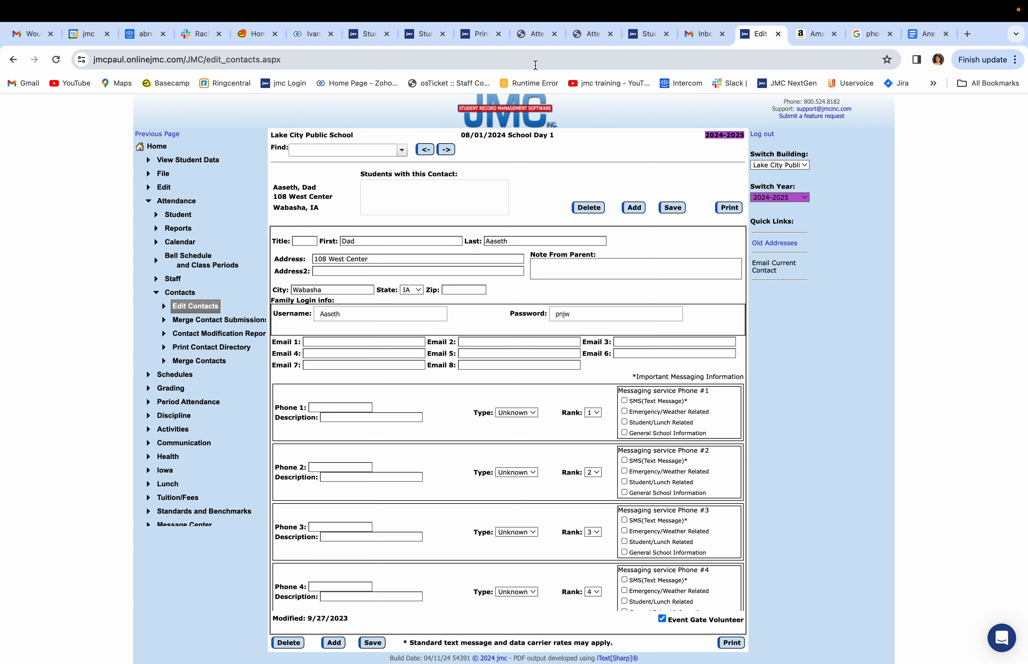
Return to the slideshow and advance three slides to 'Attaching a contact to a student'
{"action": "key", "text": "ctrl+Left"}
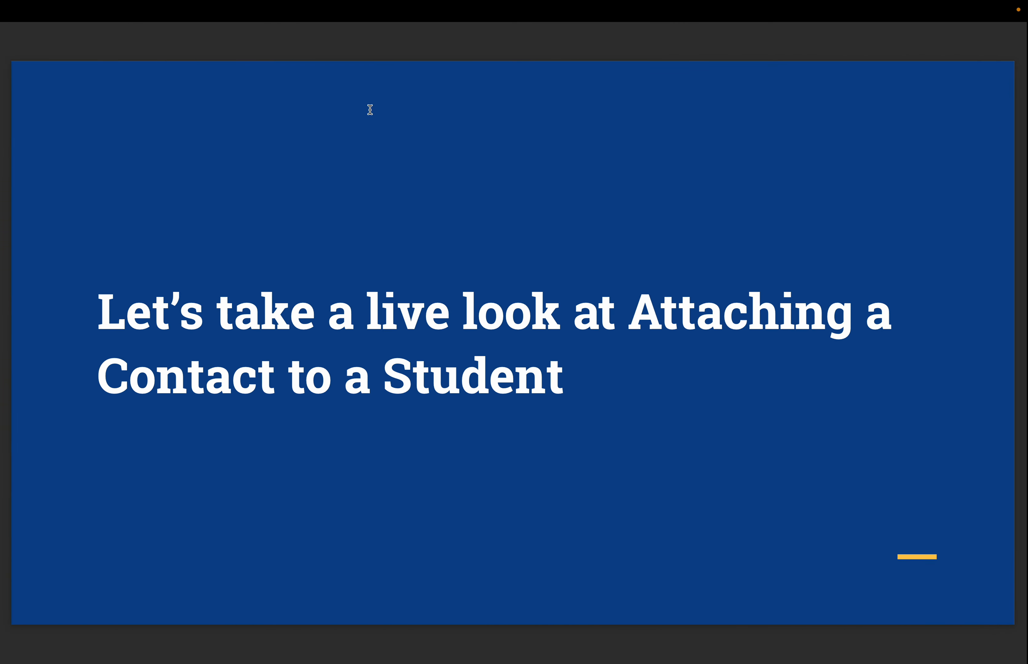
{"action": "key", "text": "Right"}
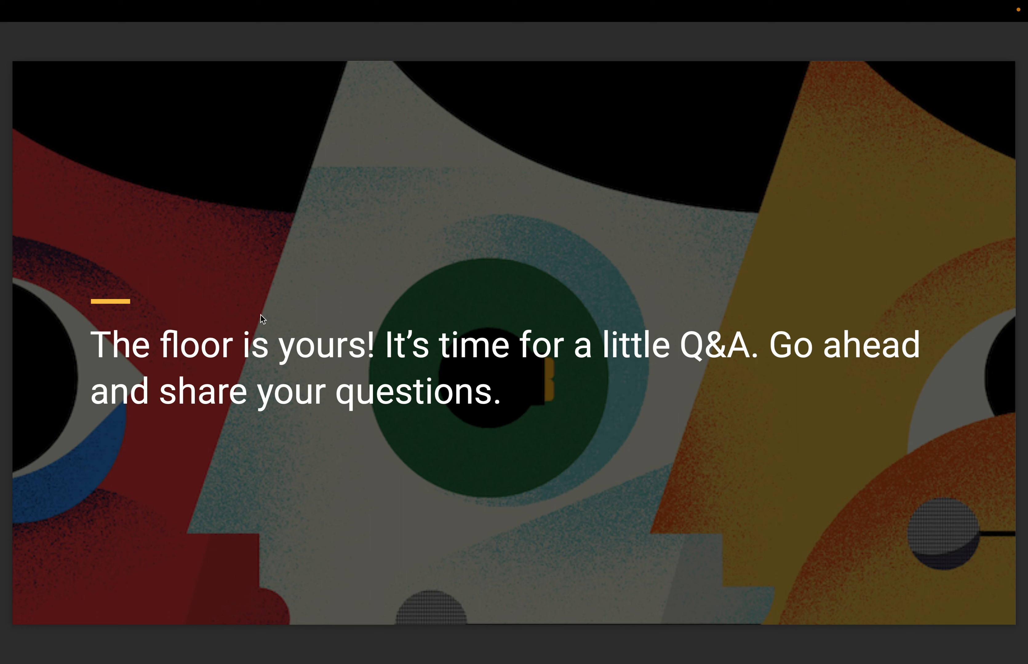
{"action": "key", "text": "Right"}
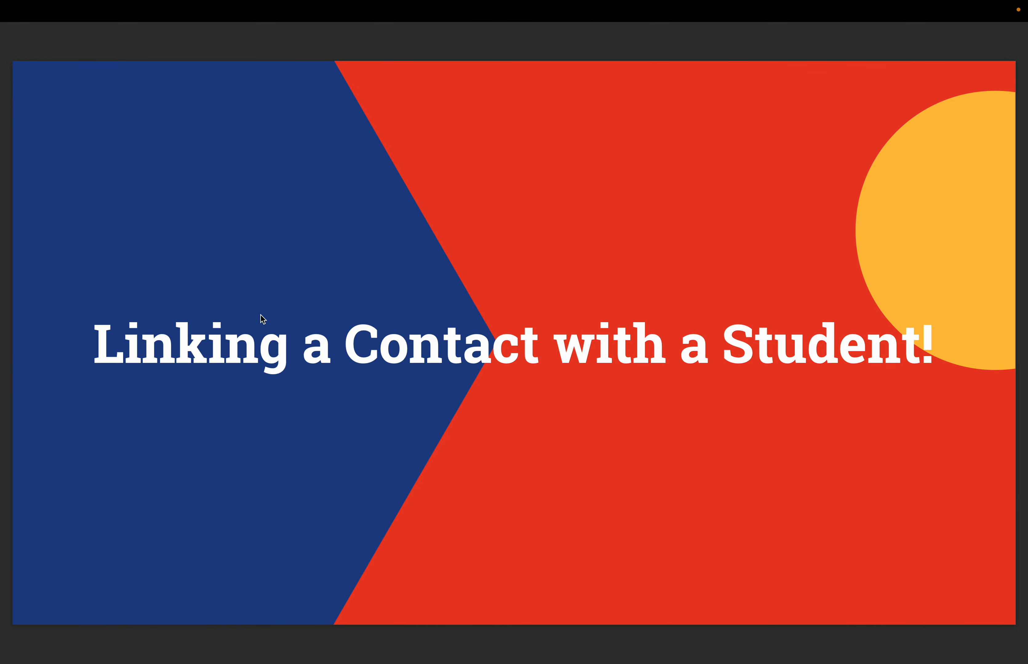
{"action": "key", "text": "Right"}
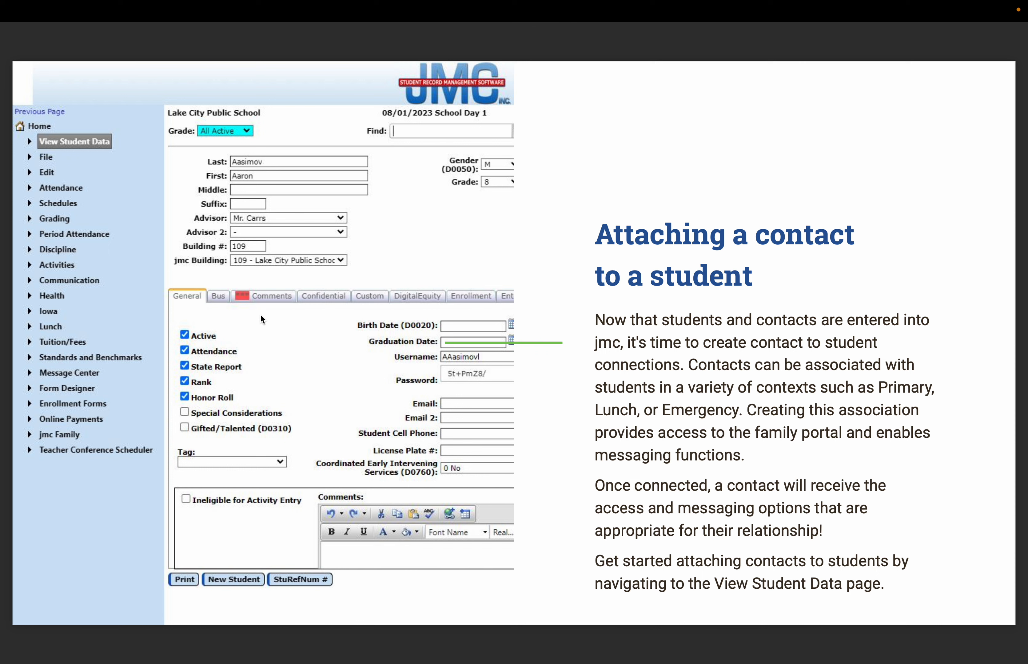